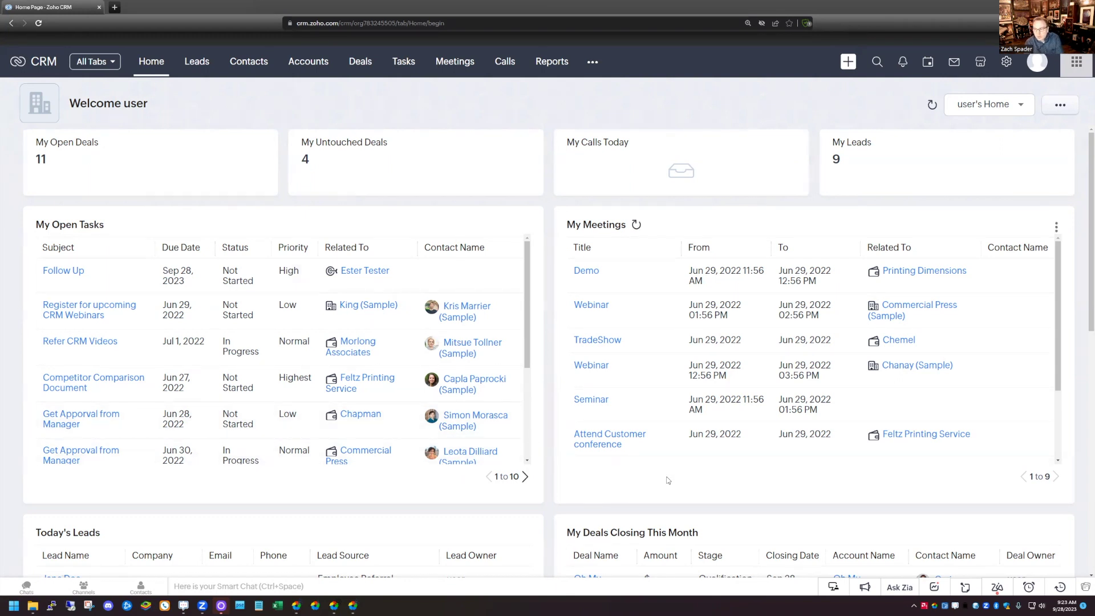
left_click(895, 589)
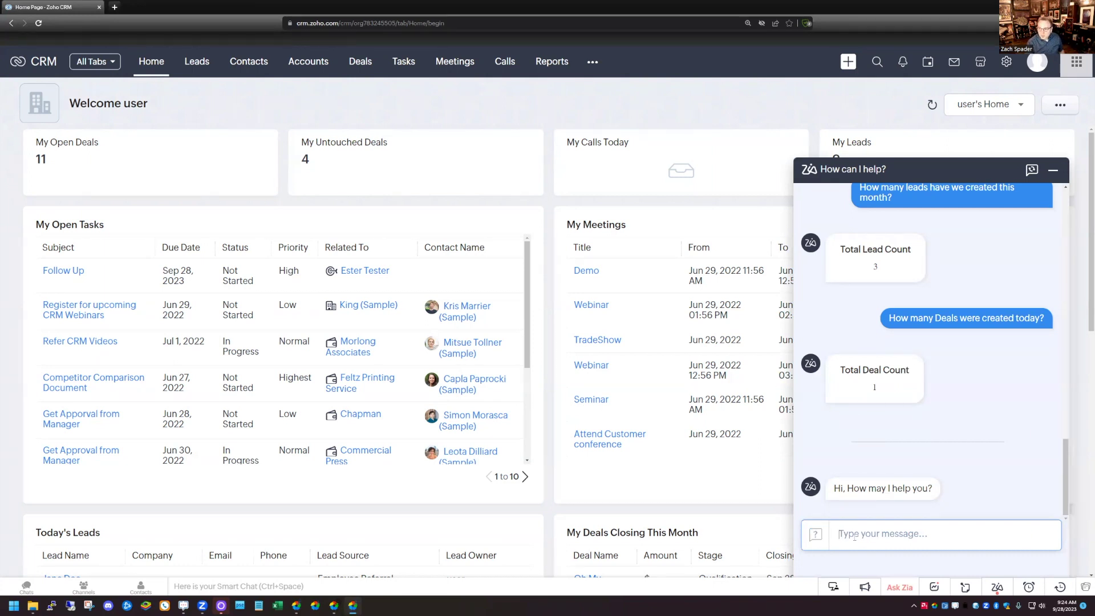
left_click(816, 536)
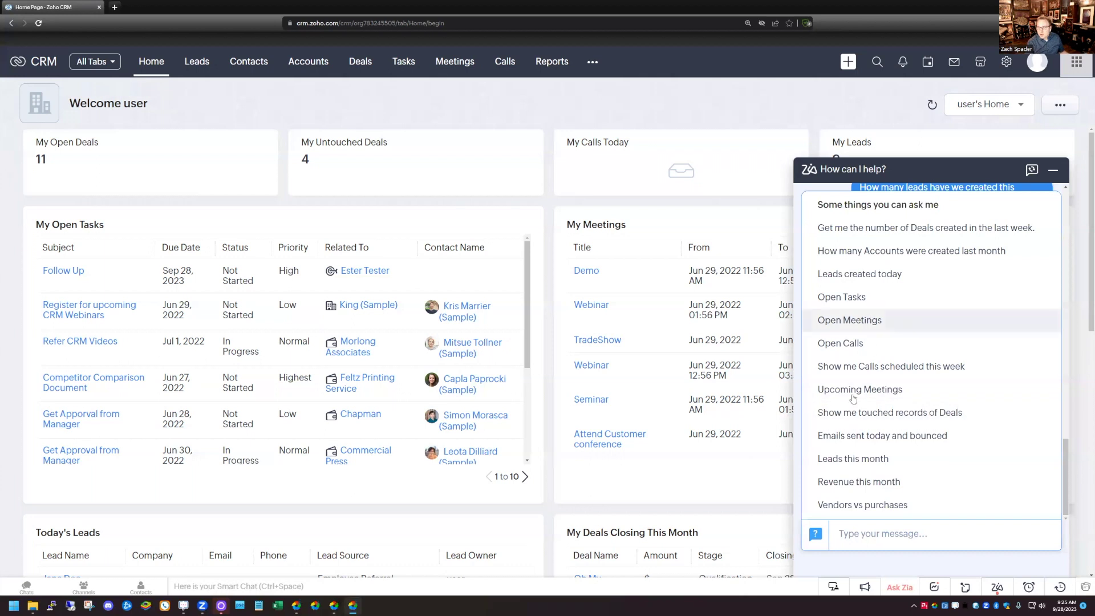
scroll(853, 399, "down", 2)
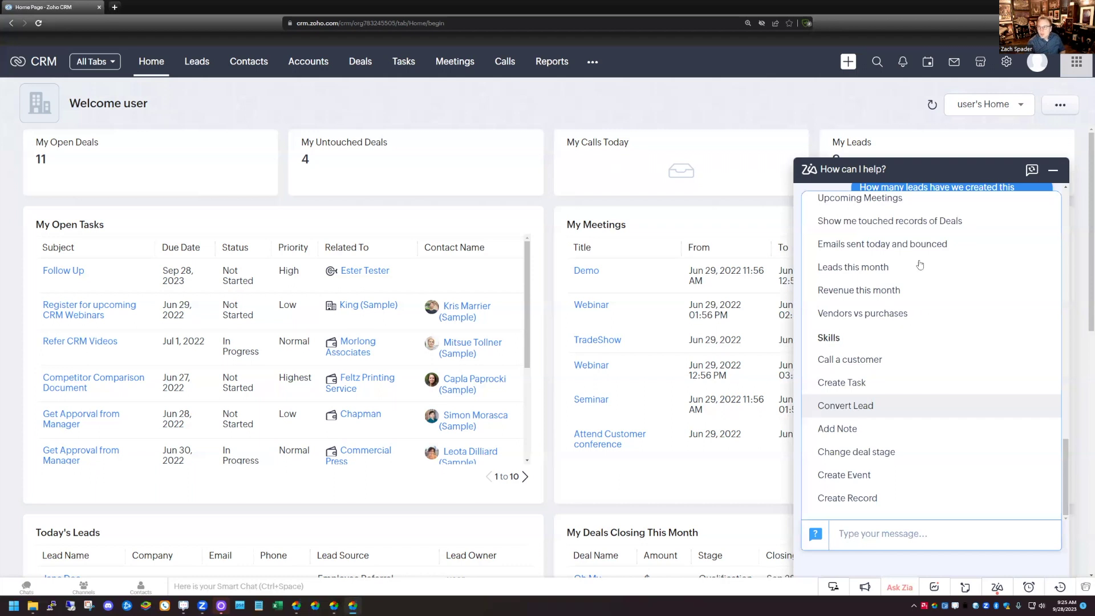
- Reopen Ask Zia, leave the suggestions, and send 'How many open tasks do I have today?'
left_click(911, 176)
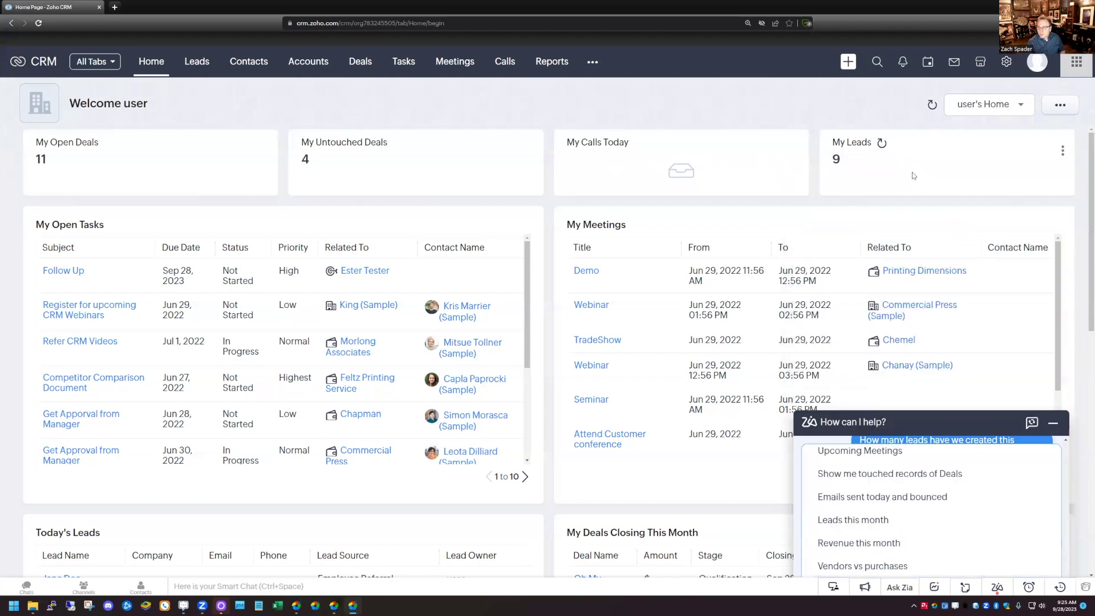
left_click(898, 588)
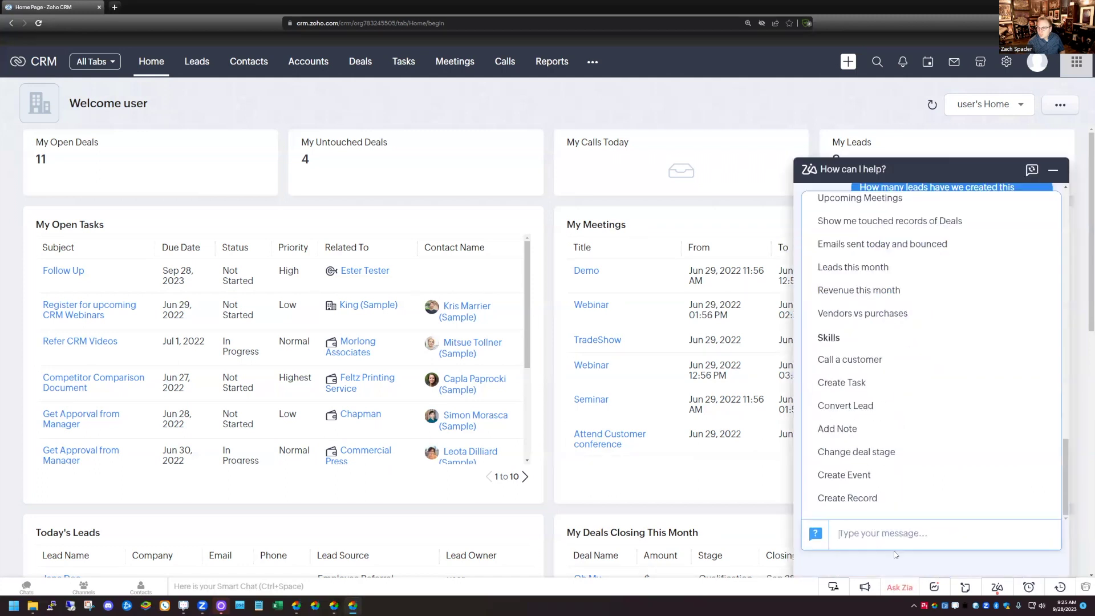
left_click(868, 535)
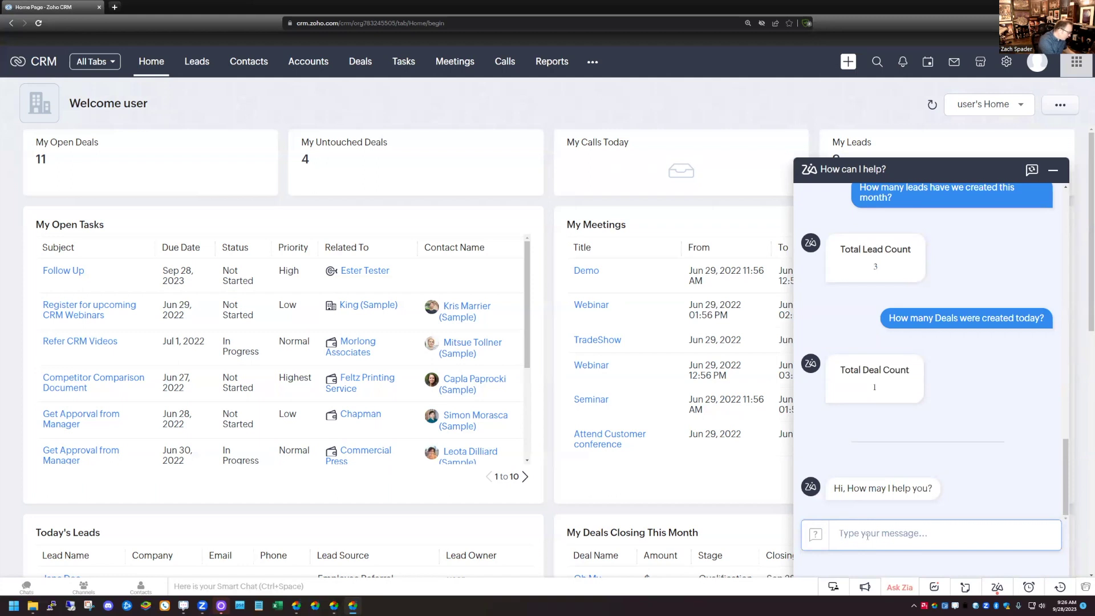
type("How many open tas")
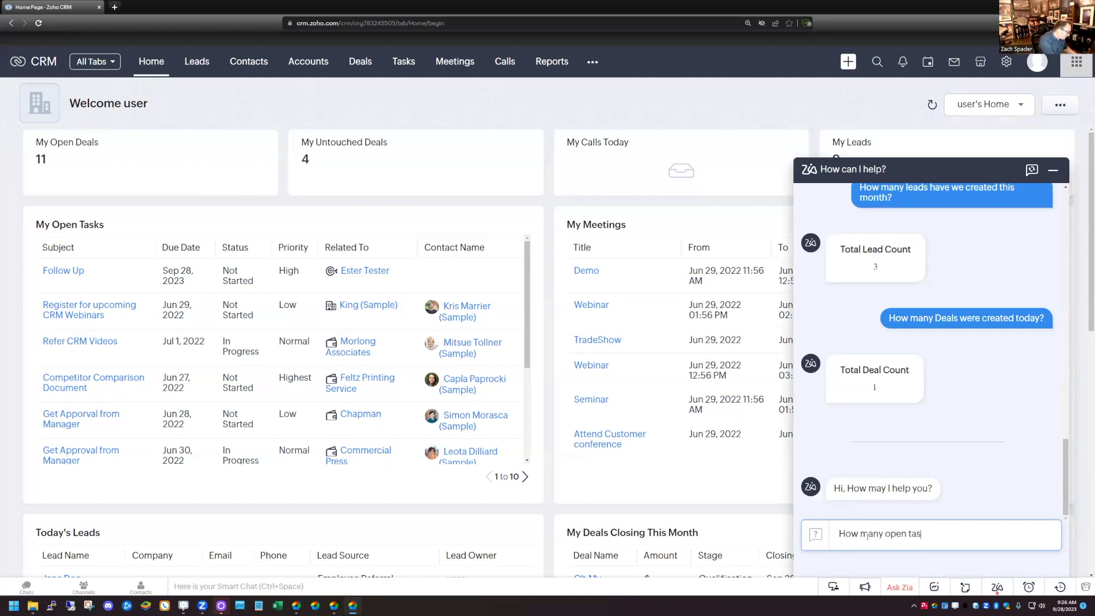
type("ks do I have today?")
key("Return")
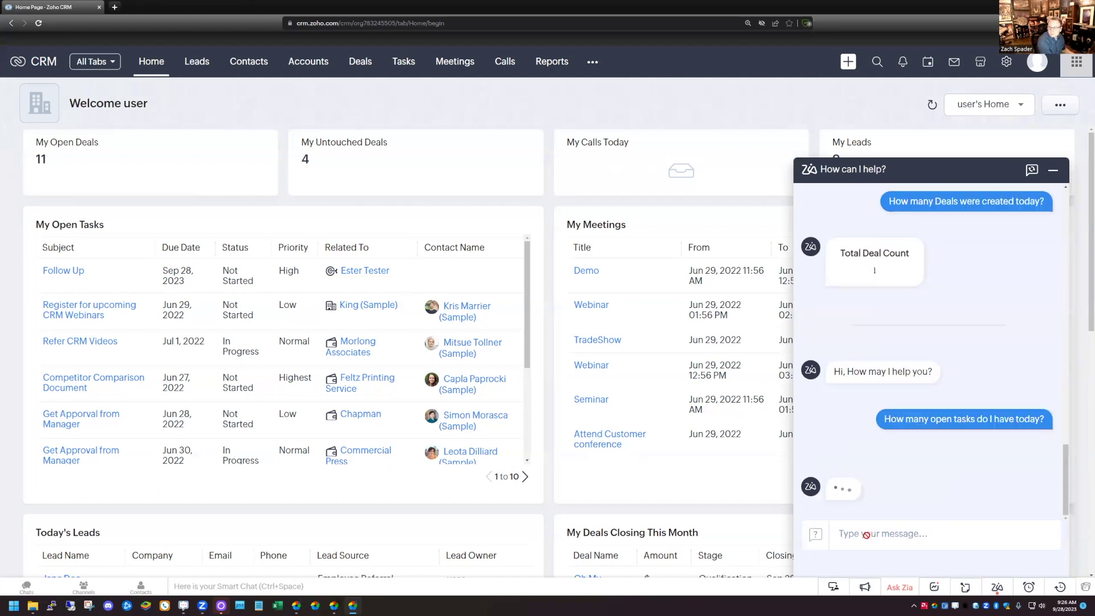